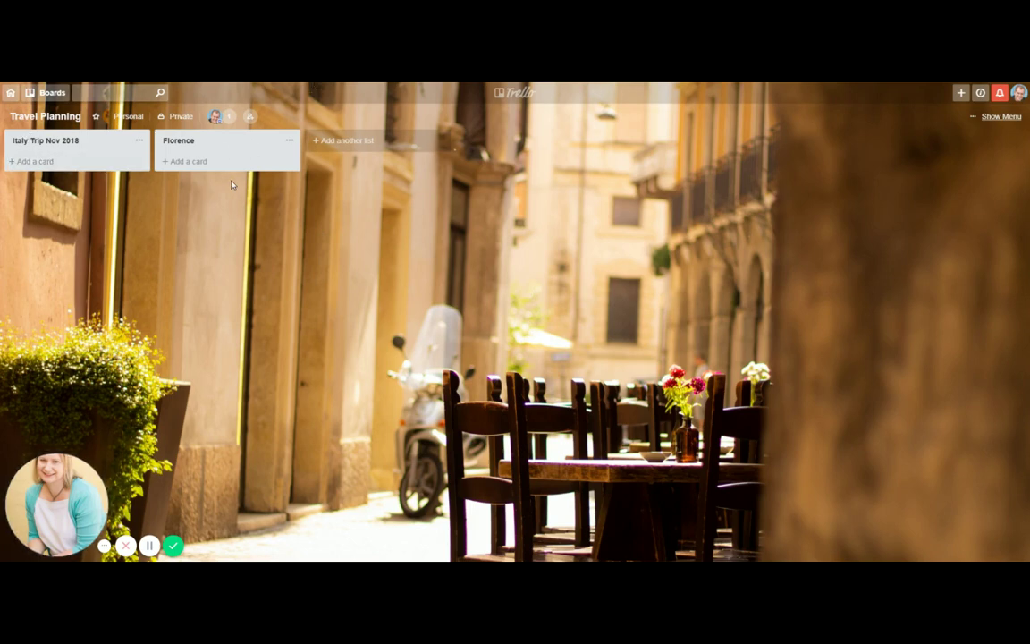
{"action": "left_click", "coordinate": [250, 119]}
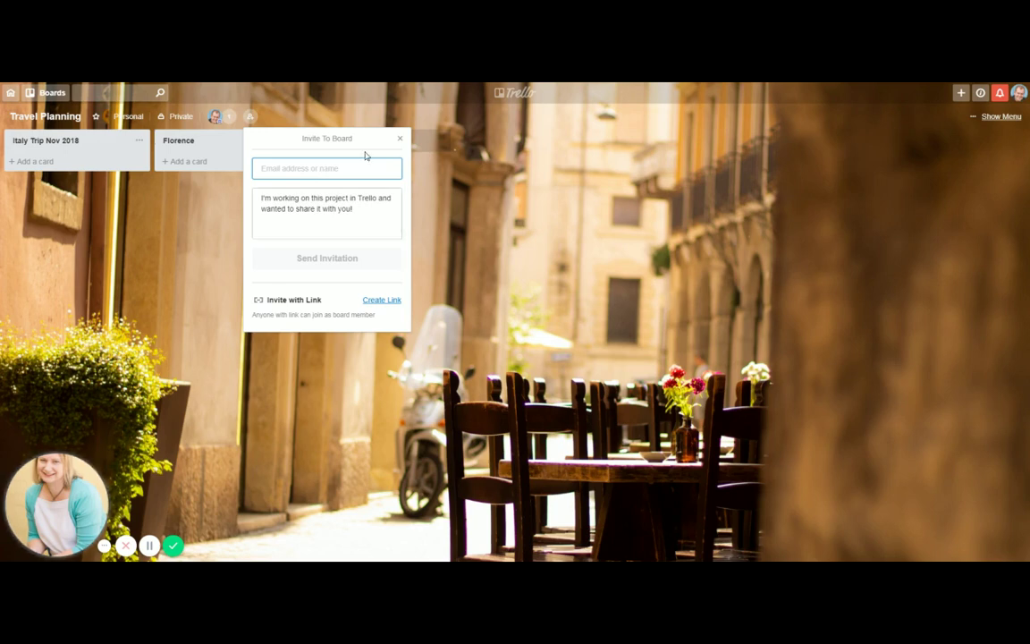
{"action": "left_click", "coordinate": [399, 139]}
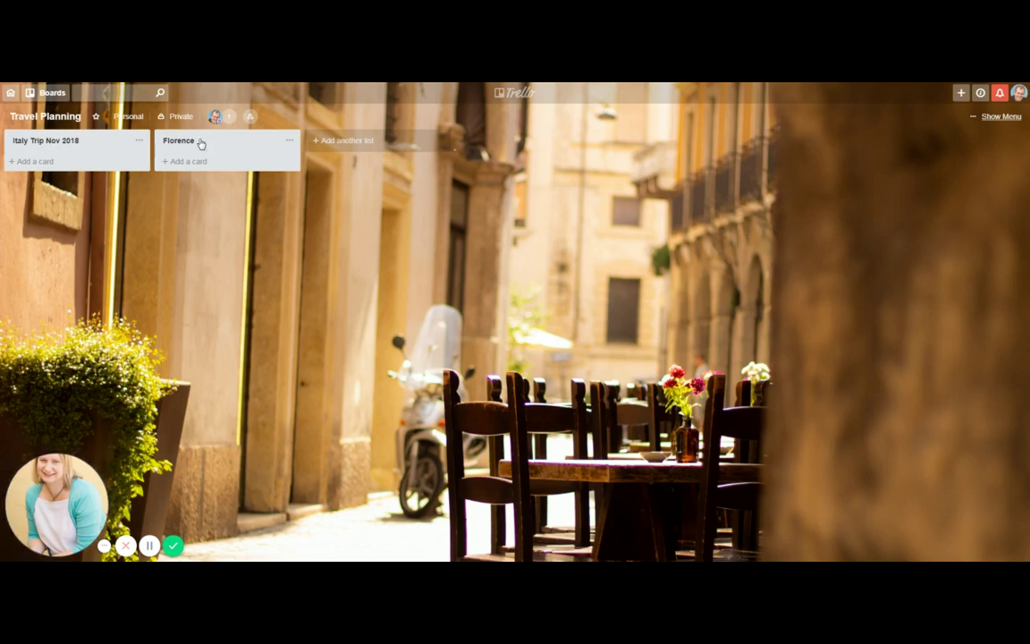
Add the Verona and Lucca lists after Florence, leaving Lucca unarchived after viewing its list actions.
{"action": "left_click", "coordinate": [354, 147]}
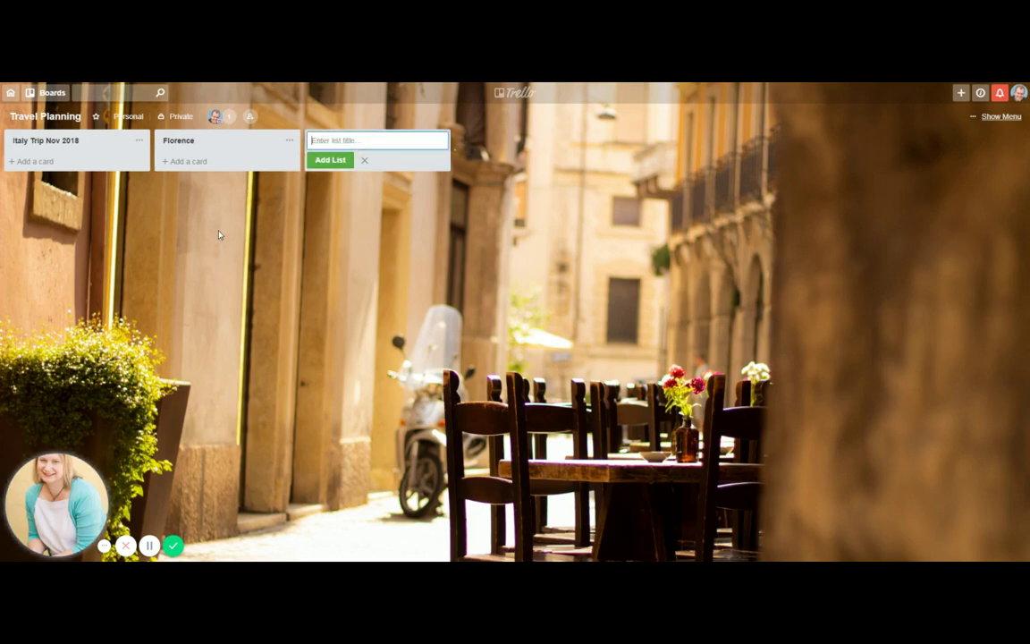
{"action": "type", "text": "Ver"}
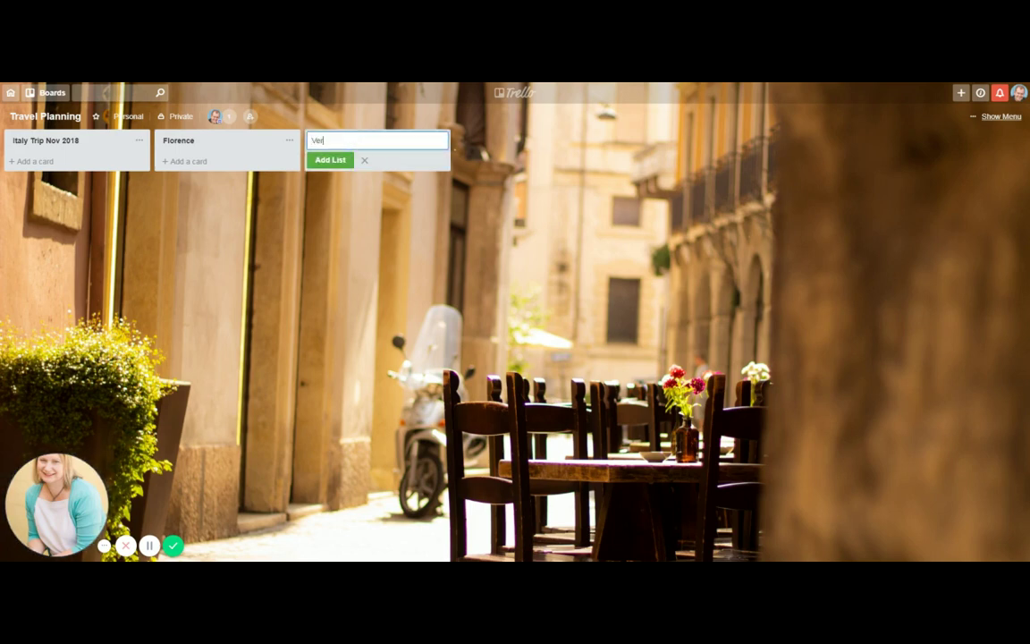
{"action": "type", "text": "ona"}
{"action": "left_click", "coordinate": [329, 160]}
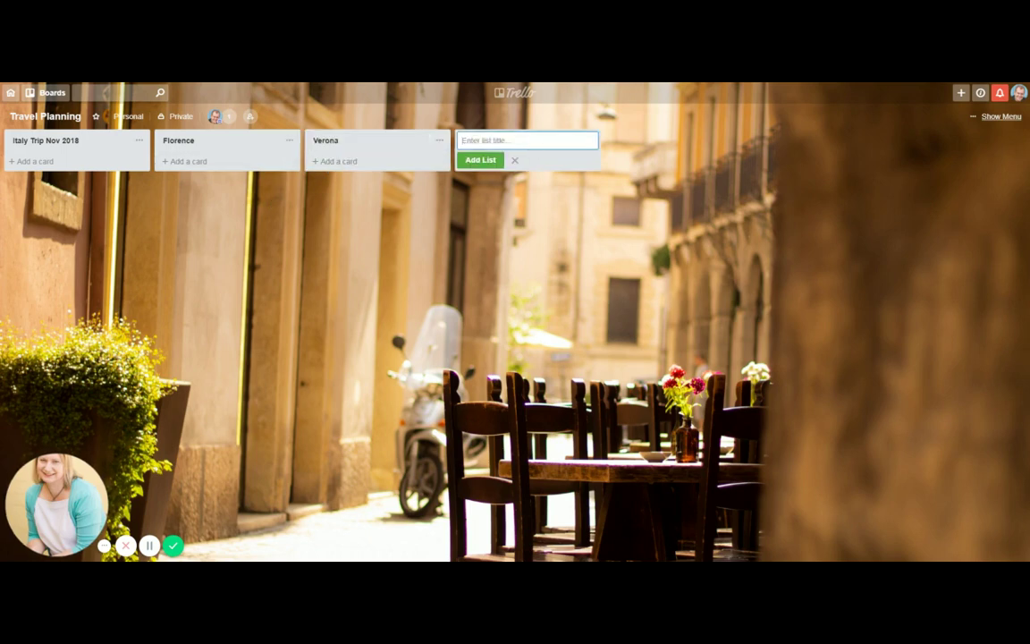
{"action": "type", "text": "Lucca"}
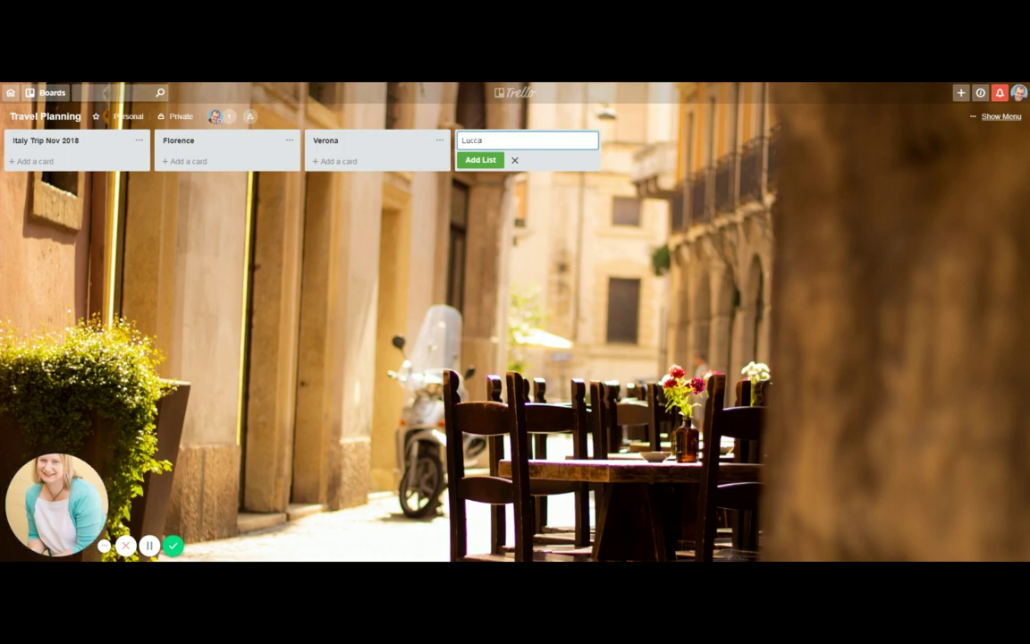
{"action": "left_click", "coordinate": [481, 161]}
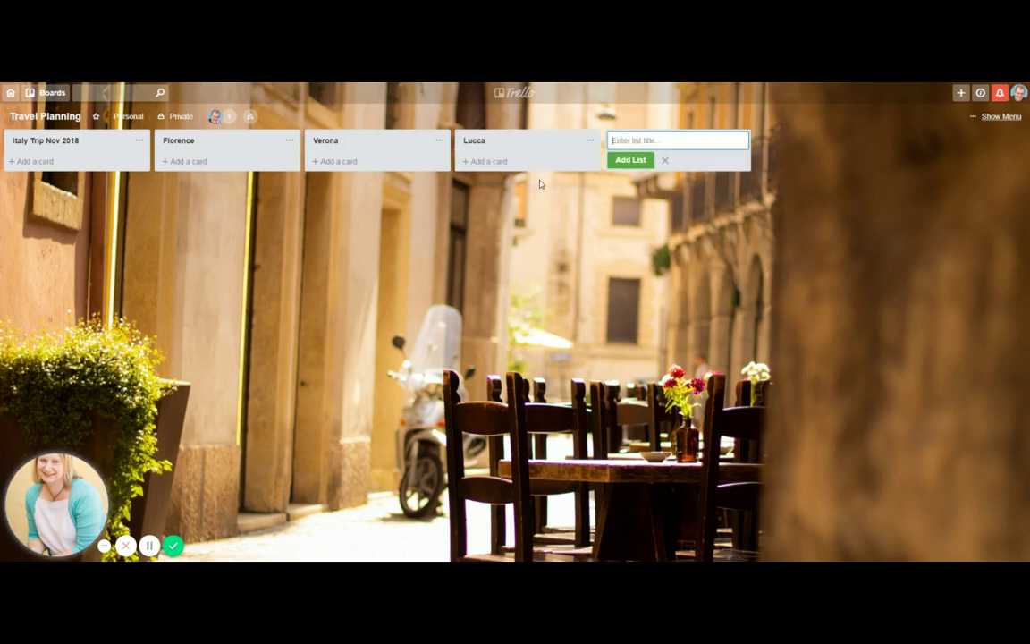
{"action": "left_click", "coordinate": [665, 161]}
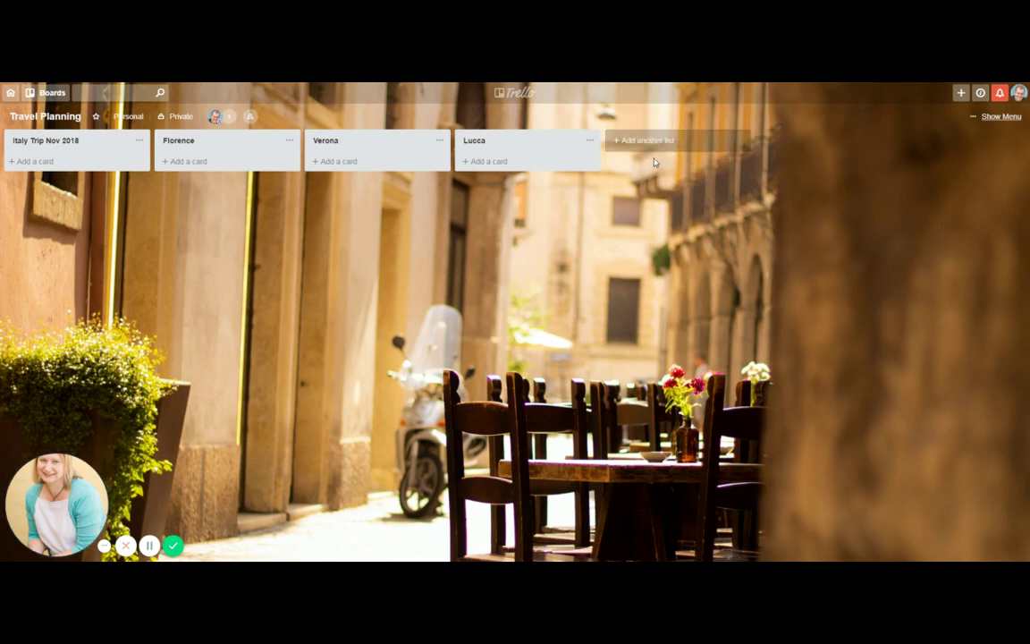
{"action": "left_click", "coordinate": [589, 143]}
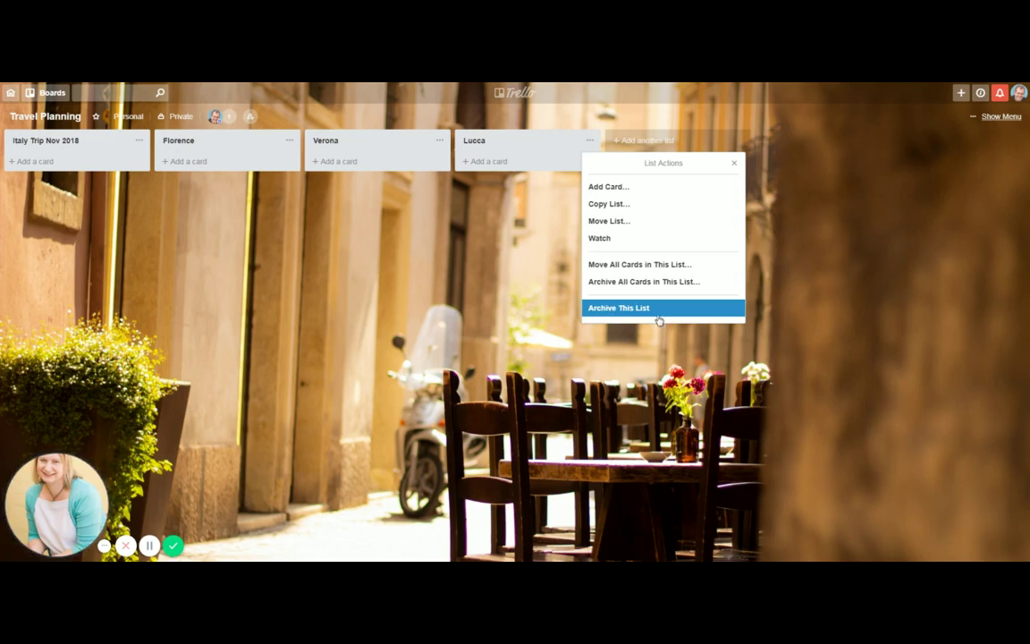
{"action": "left_click", "coordinate": [487, 282]}
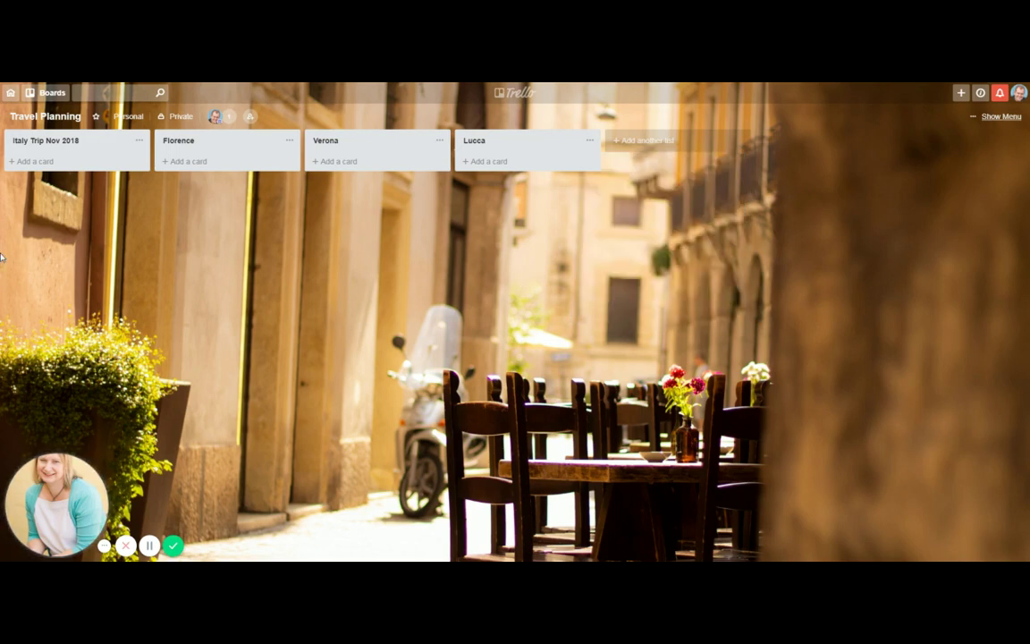
Create the cards 'To do list' and 'Packing List' in the Italy Trip Nov 2018 list.
{"action": "left_click", "coordinate": [36, 162]}
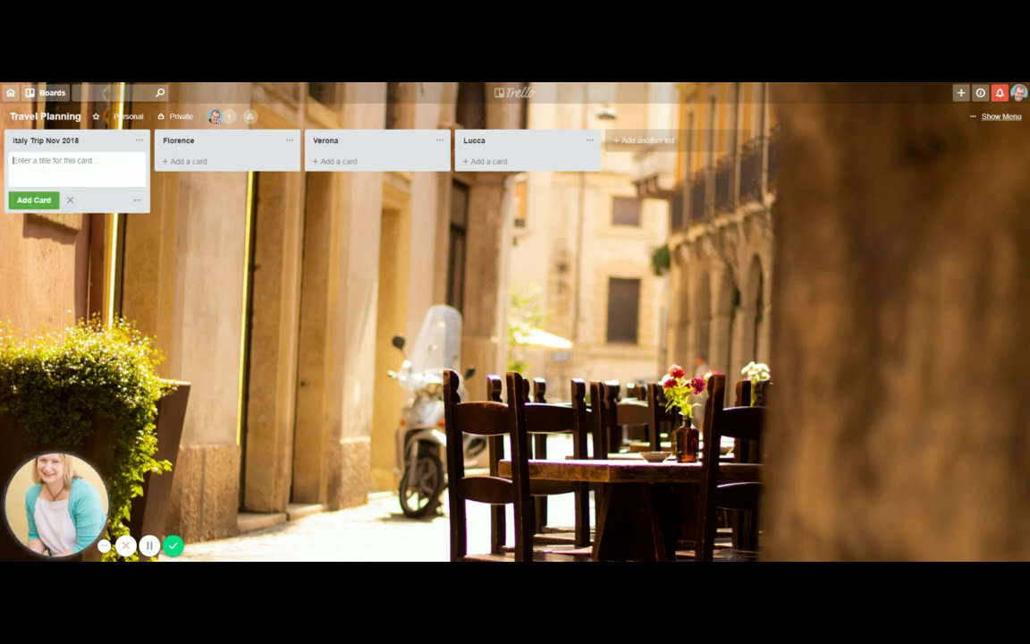
{"action": "type", "text": "To do list"}
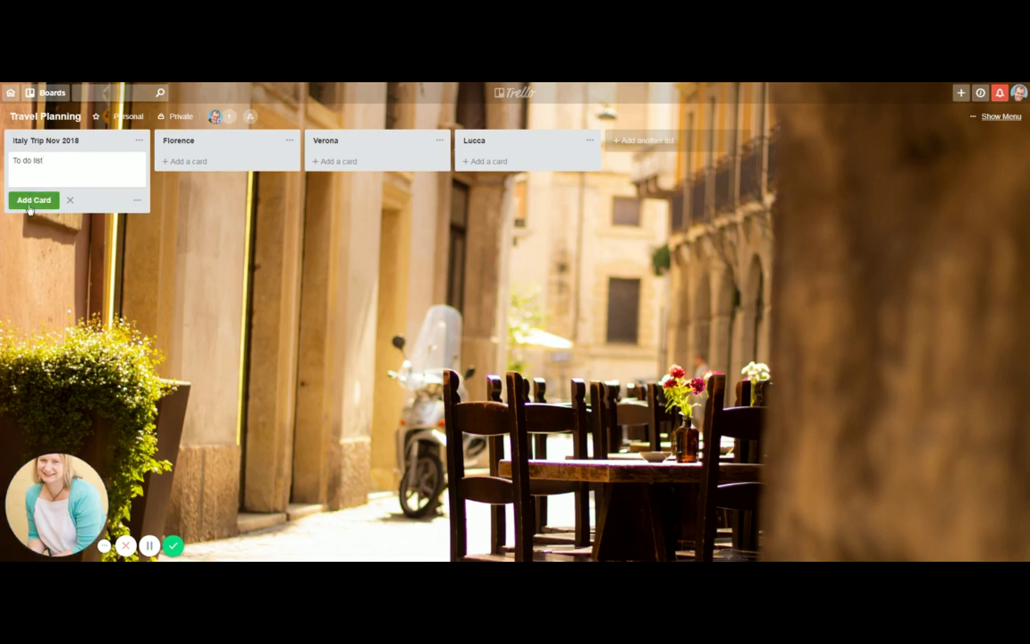
{"action": "key", "text": "Return"}
{"action": "type", "text": "Pac"}
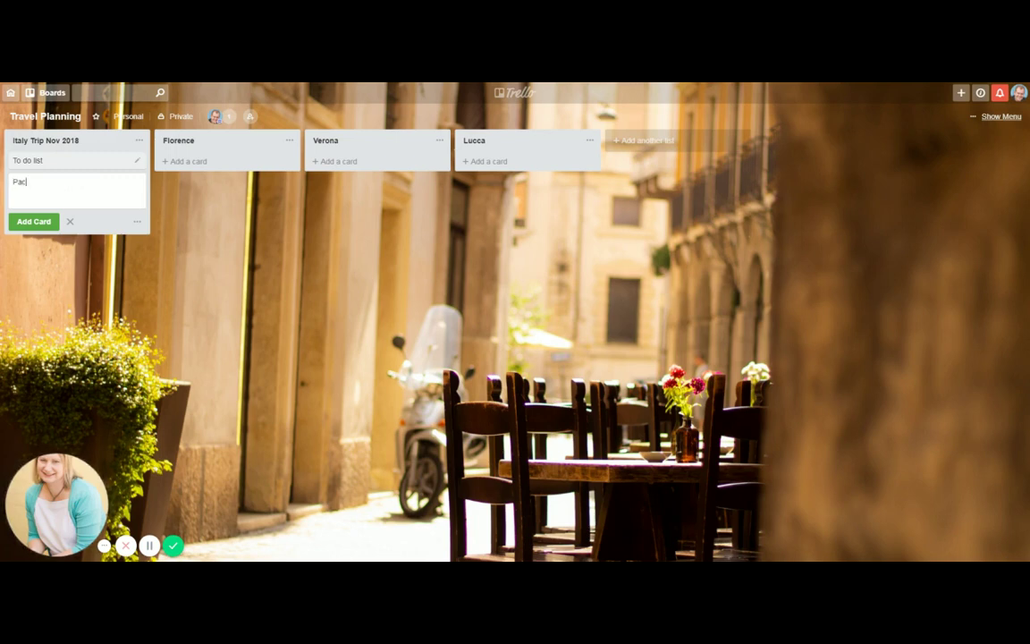
{"action": "type", "text": "king List"}
{"action": "left_click", "coordinate": [20, 224]}
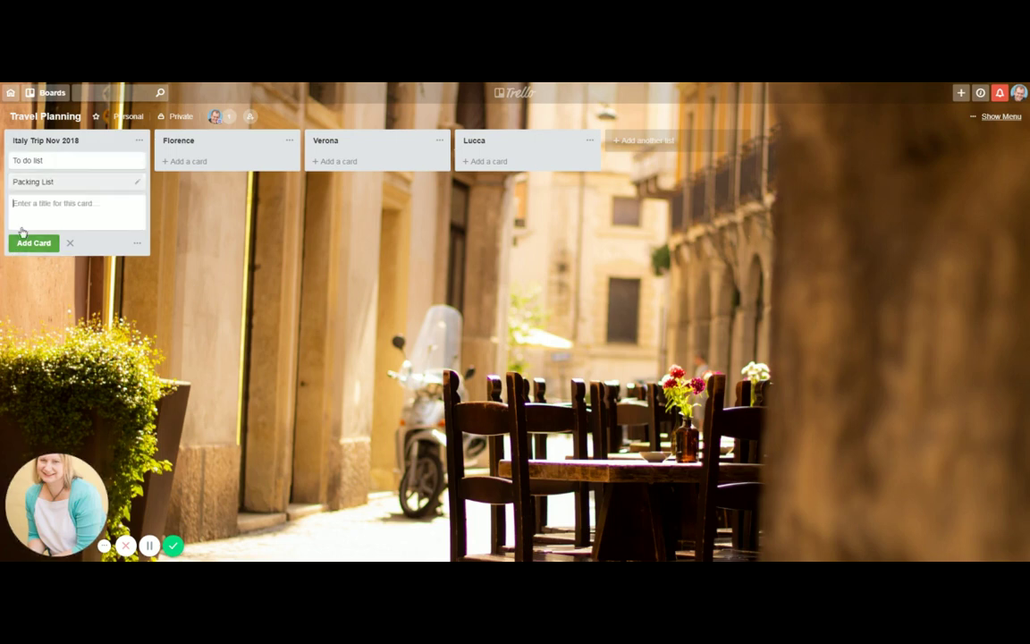
Save 'Things to do prior to leaving' as the To do list card's description.
{"action": "left_click", "coordinate": [55, 168]}
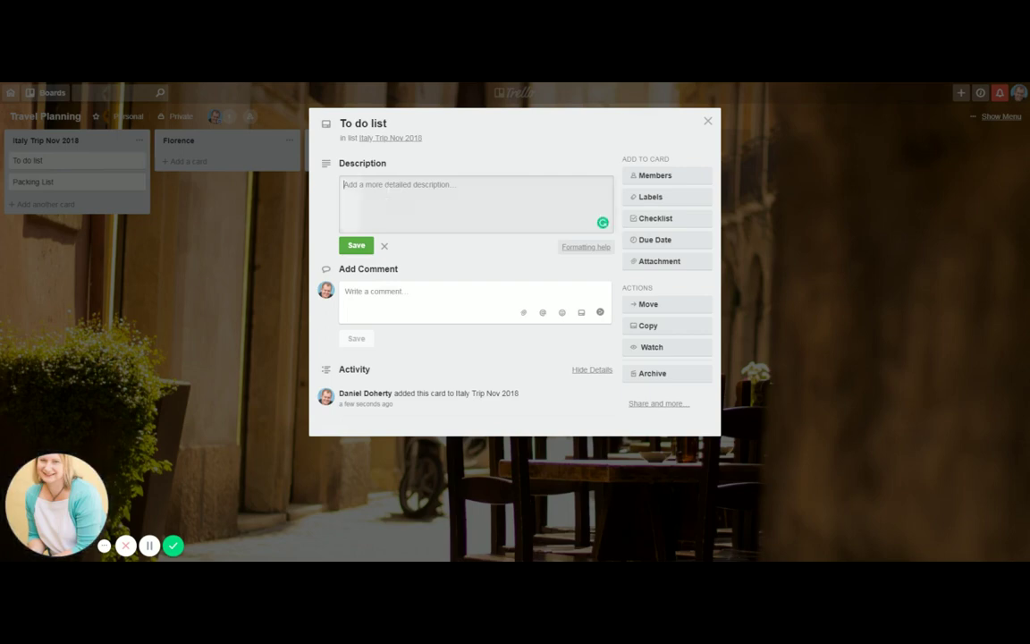
{"action": "type", "text": "Things"}
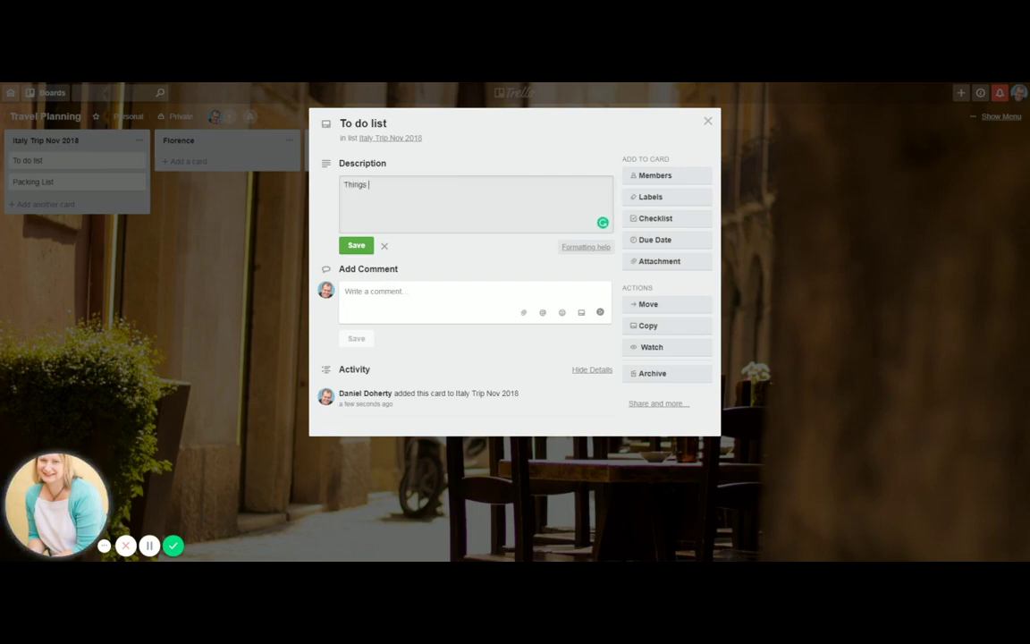
{"action": "type", "text": " to do prio"}
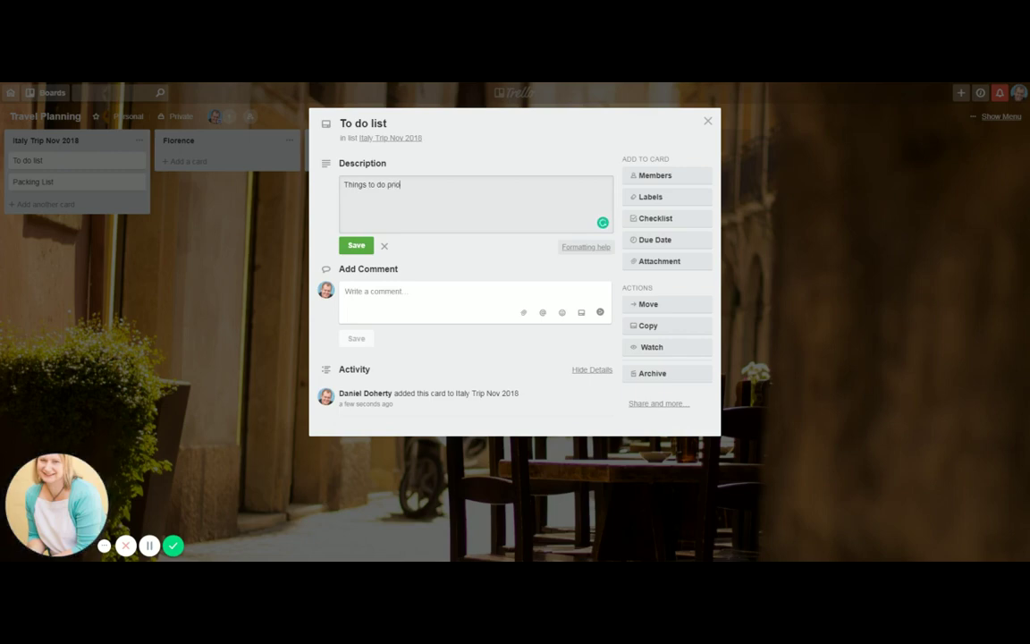
{"action": "type", "text": "r to leaving"}
{"action": "left_click", "coordinate": [356, 249]}
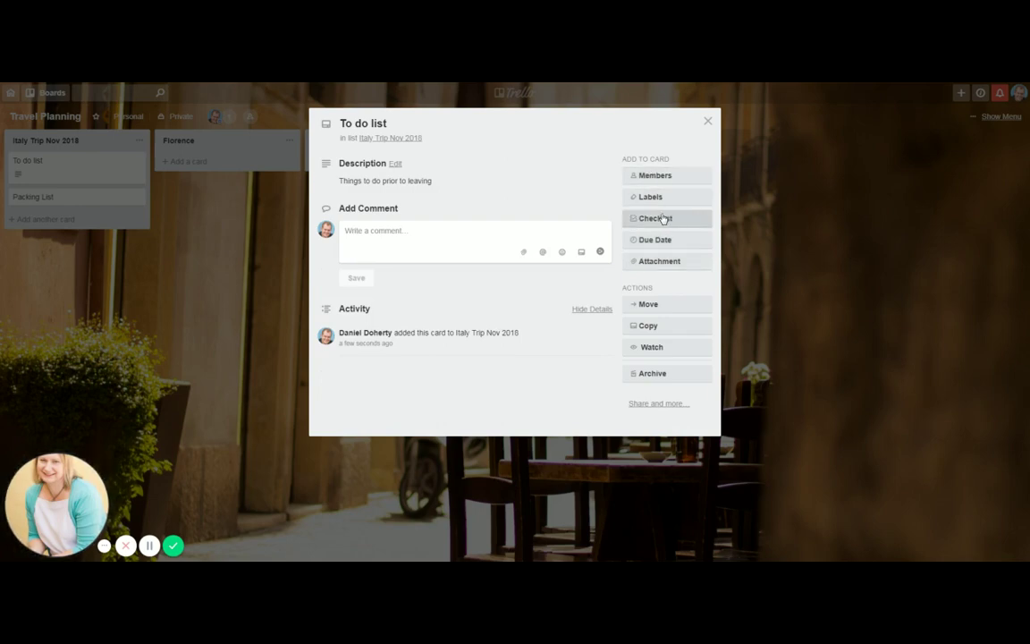
Add a default-titled checklist holding the item 'Check Passport Expiry', left unticked at 0/1.
{"action": "left_click", "coordinate": [658, 219]}
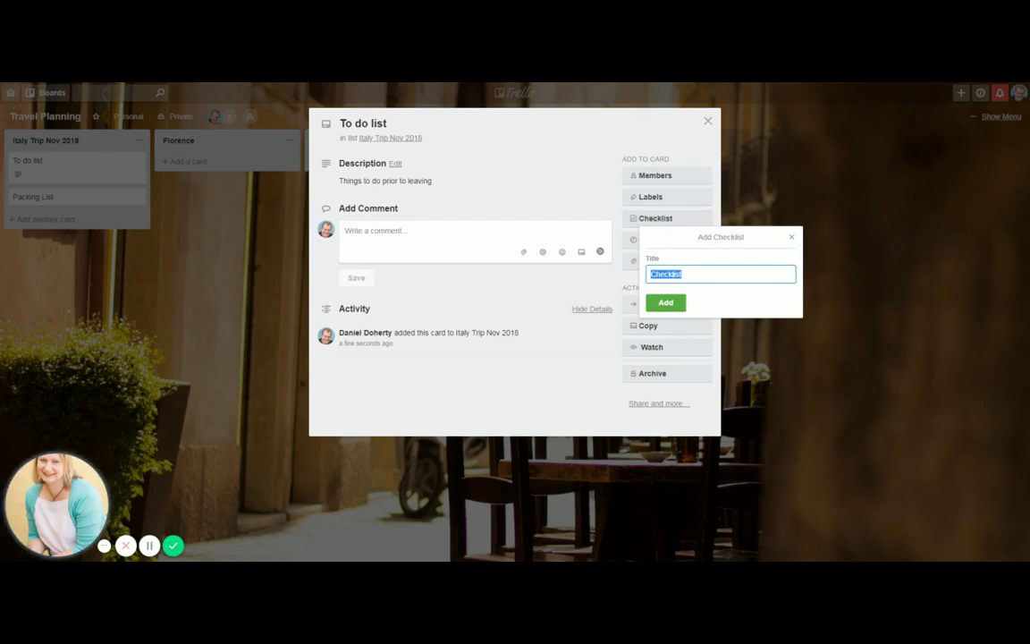
{"action": "left_click", "coordinate": [662, 307]}
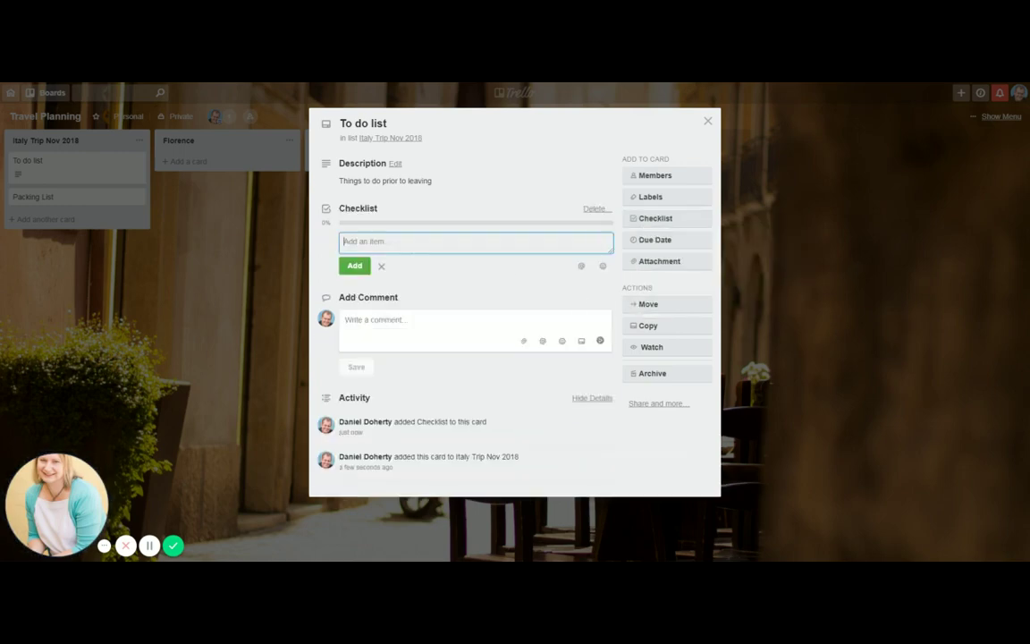
{"action": "type", "text": "Check Passport Expiry"}
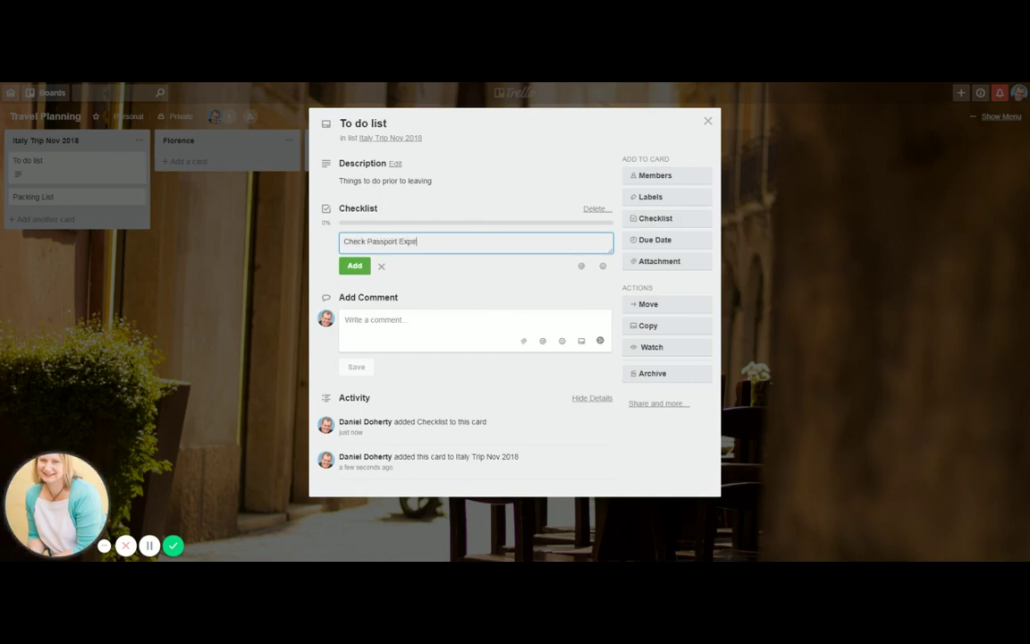
{"action": "left_click", "coordinate": [355, 267]}
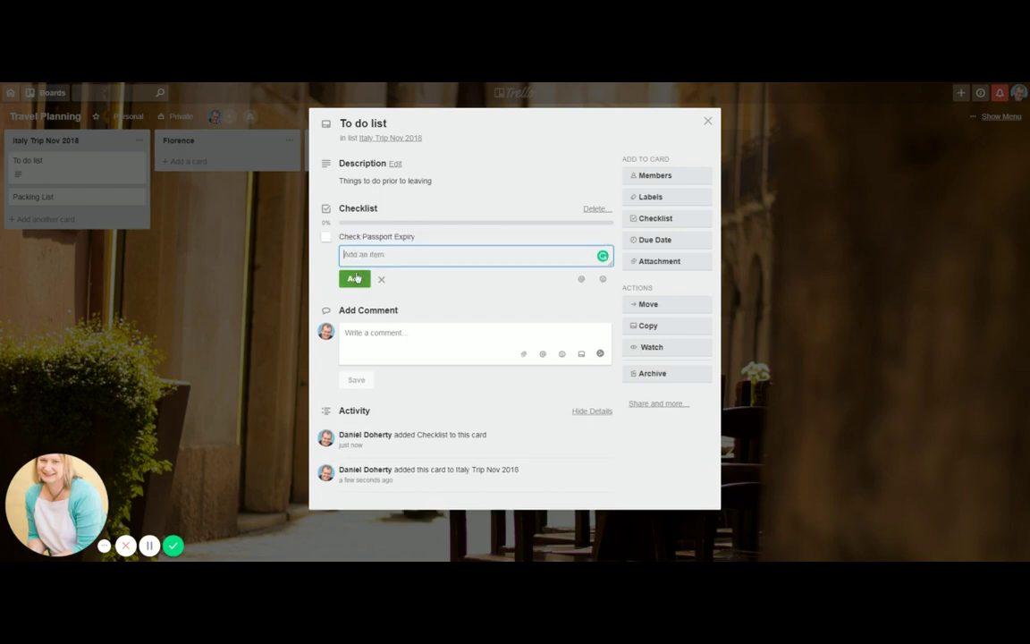
{"action": "left_click", "coordinate": [327, 239]}
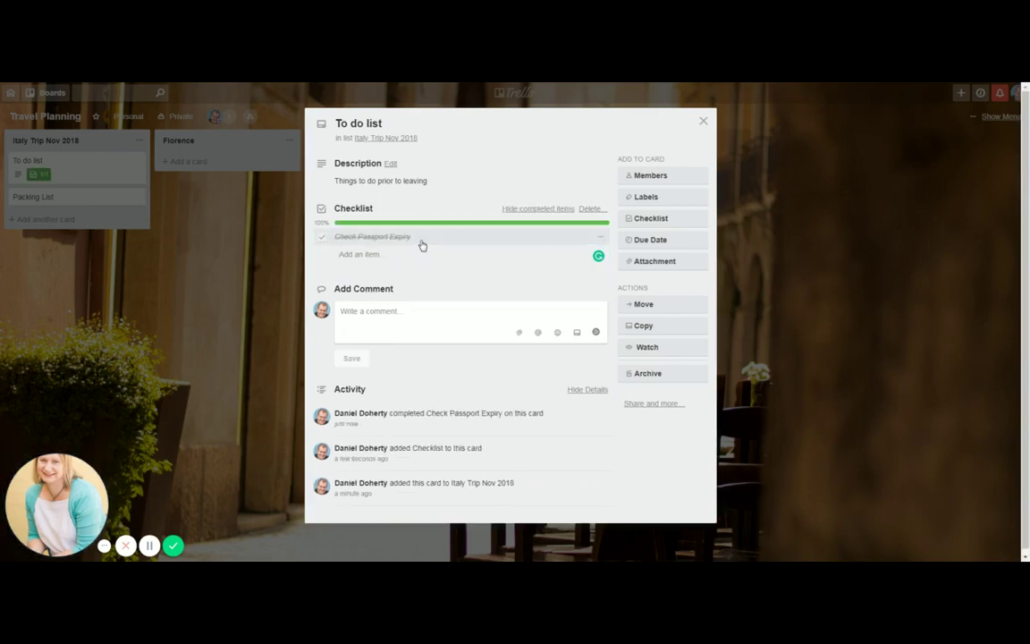
{"action": "left_click", "coordinate": [324, 238]}
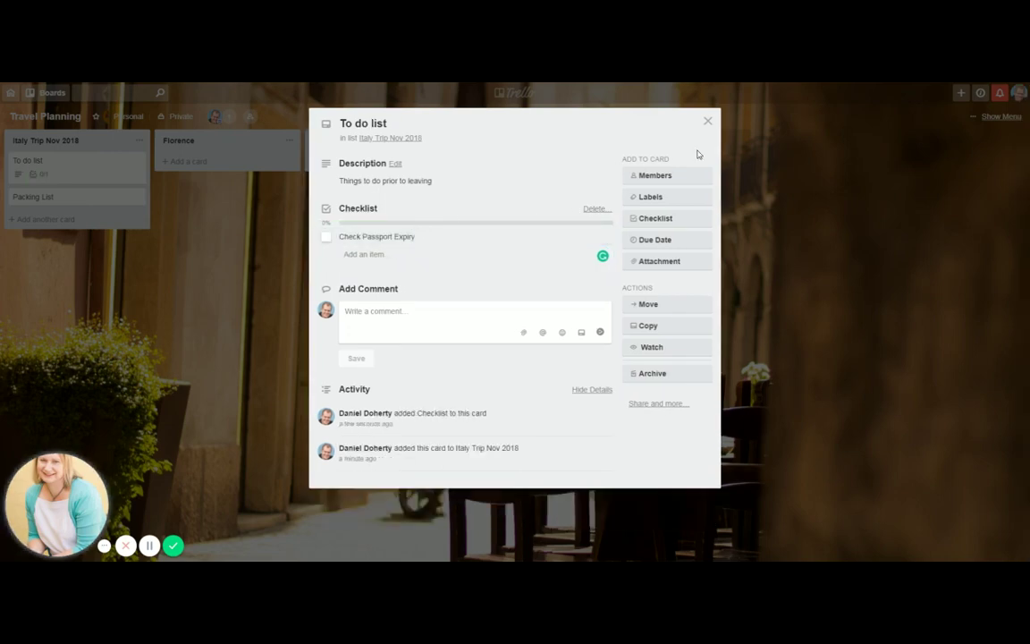
{"action": "left_click", "coordinate": [638, 182]}
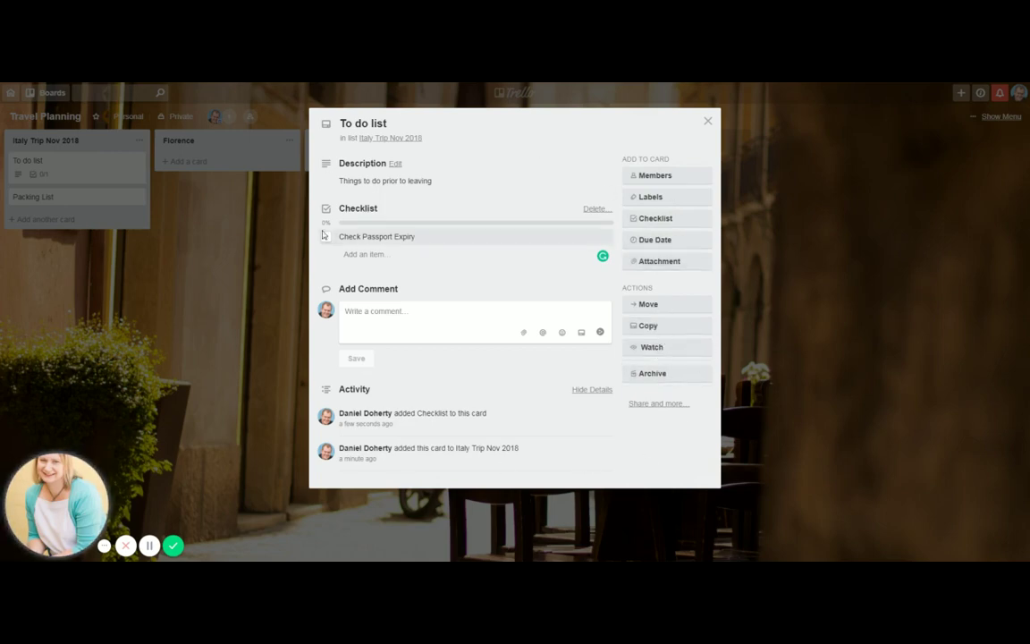
Back on the board, add a 'Tours to do' card to the Florence list.
{"action": "left_click", "coordinate": [709, 123]}
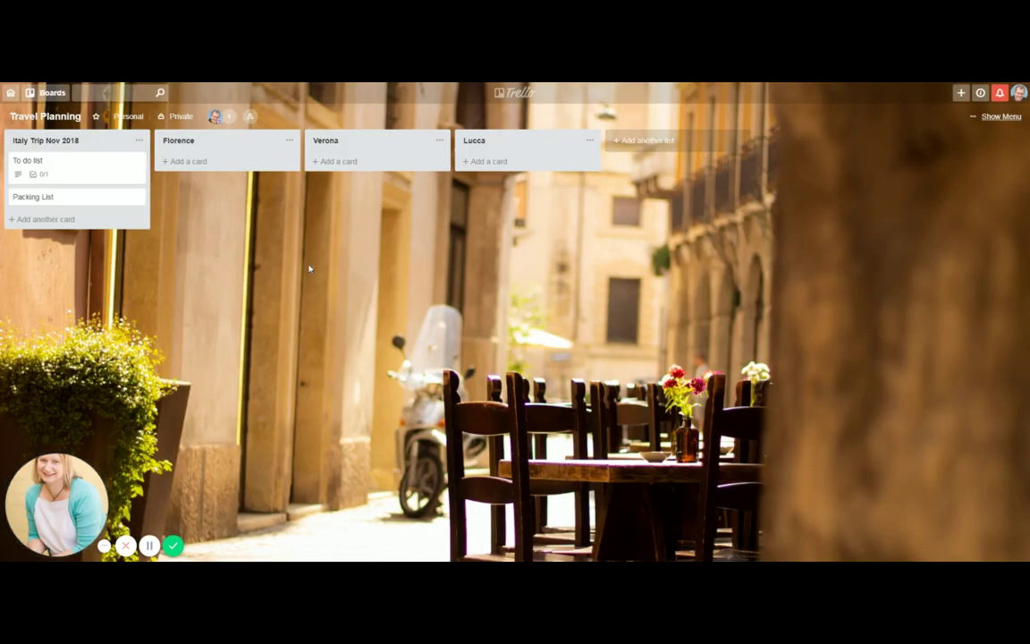
{"action": "left_click", "coordinate": [193, 162]}
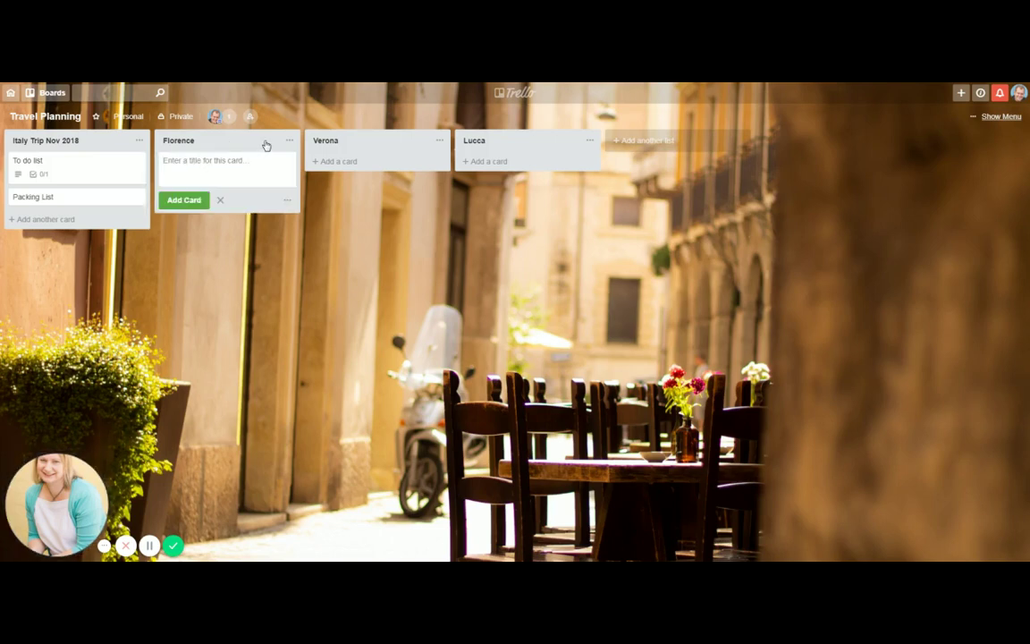
{"action": "type", "text": "Tours to do"}
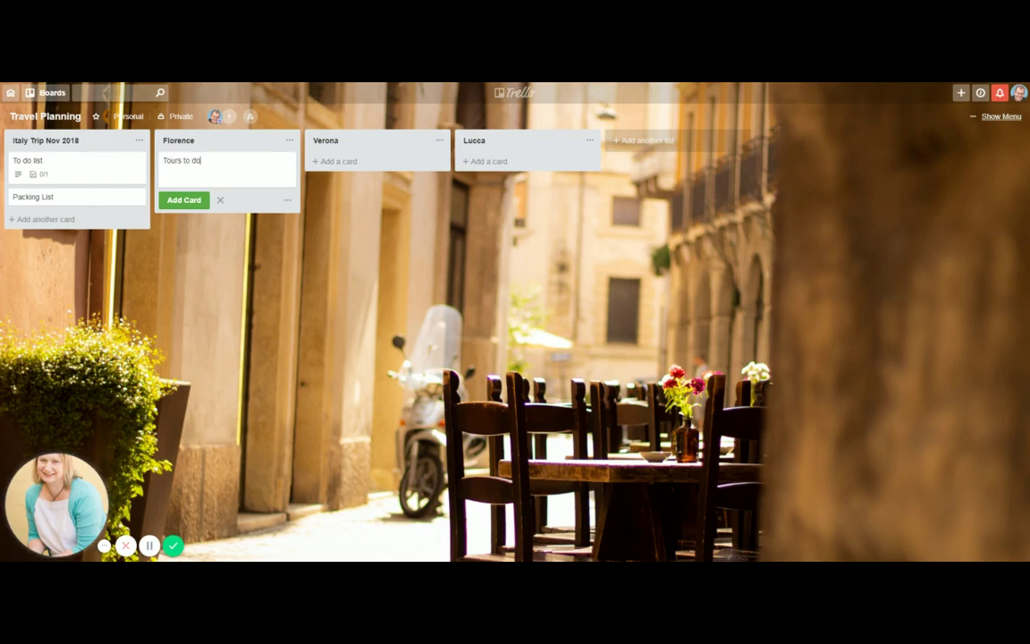
{"action": "left_click", "coordinate": [170, 200]}
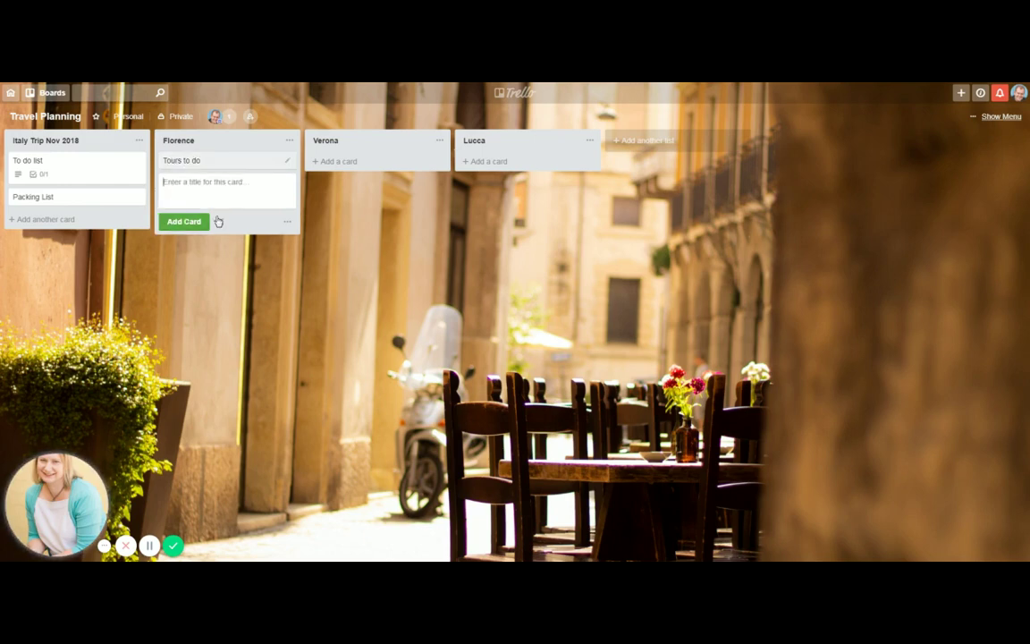
Look over the Tours to do card's attachment options, then close the card without attaching anything.
{"action": "left_click", "coordinate": [255, 161]}
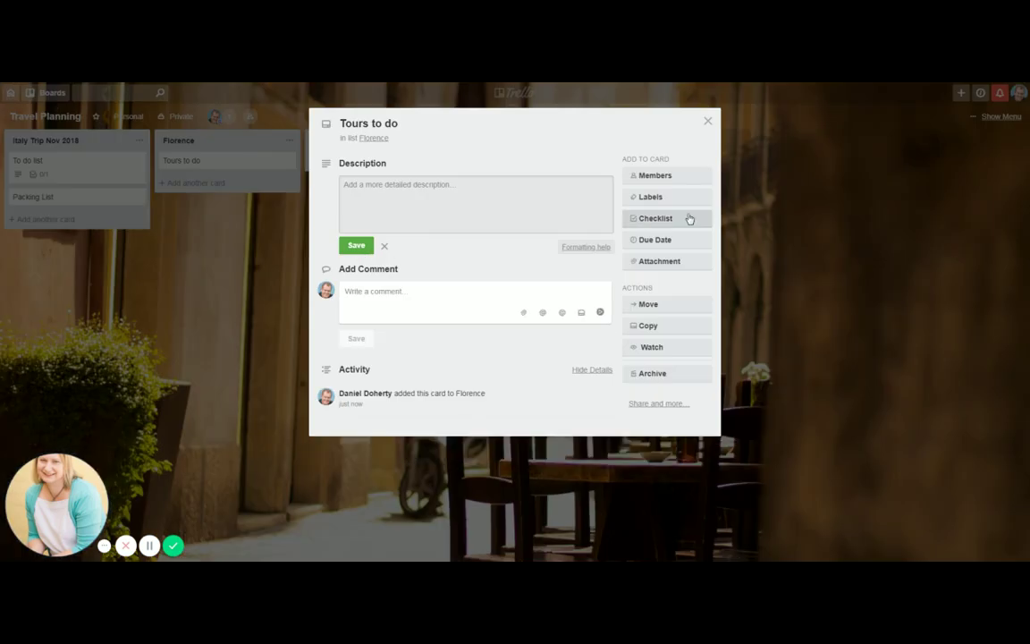
{"action": "left_click", "coordinate": [652, 262]}
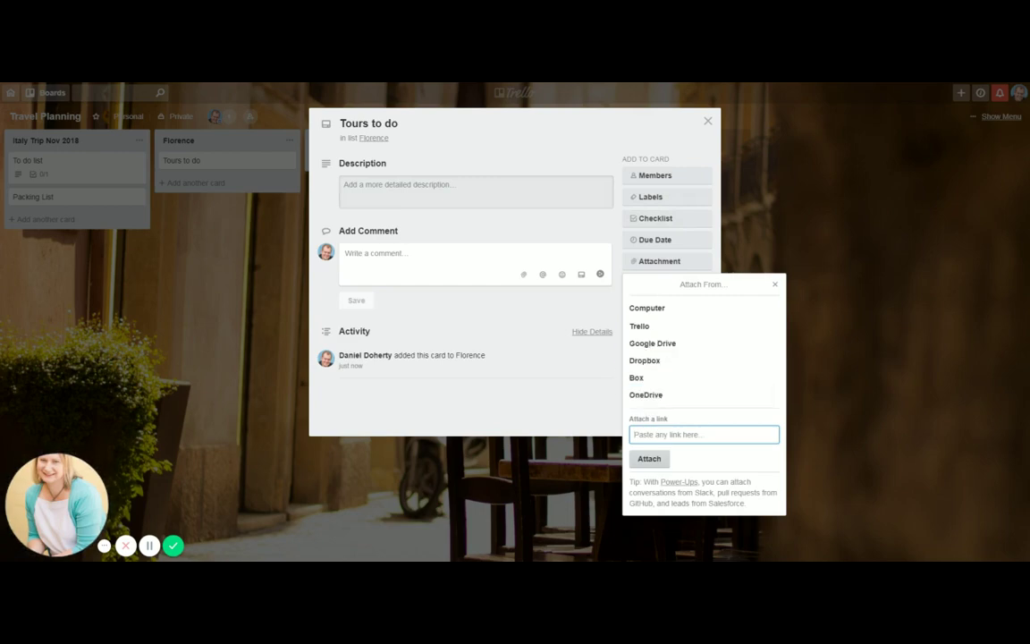
{"action": "left_click", "coordinate": [774, 286]}
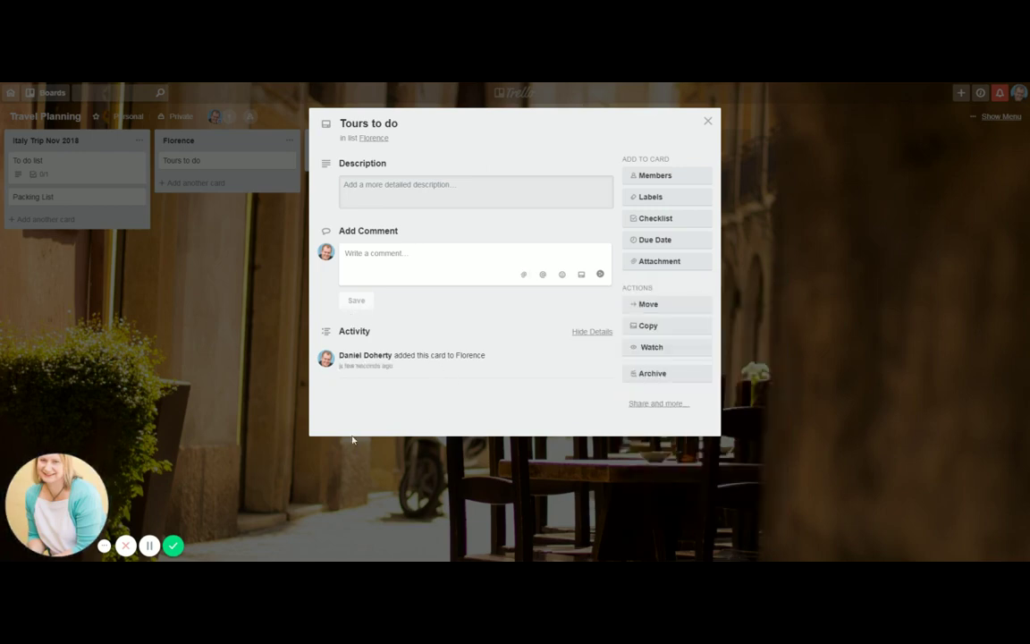
{"action": "left_click", "coordinate": [708, 123]}
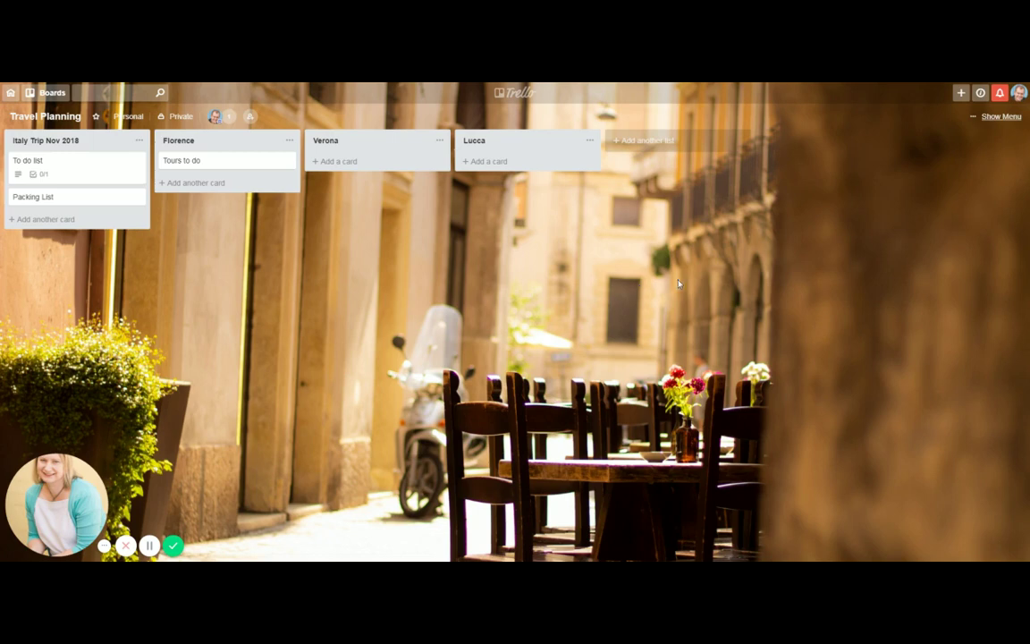
{"action": "left_click", "coordinate": [961, 93]}
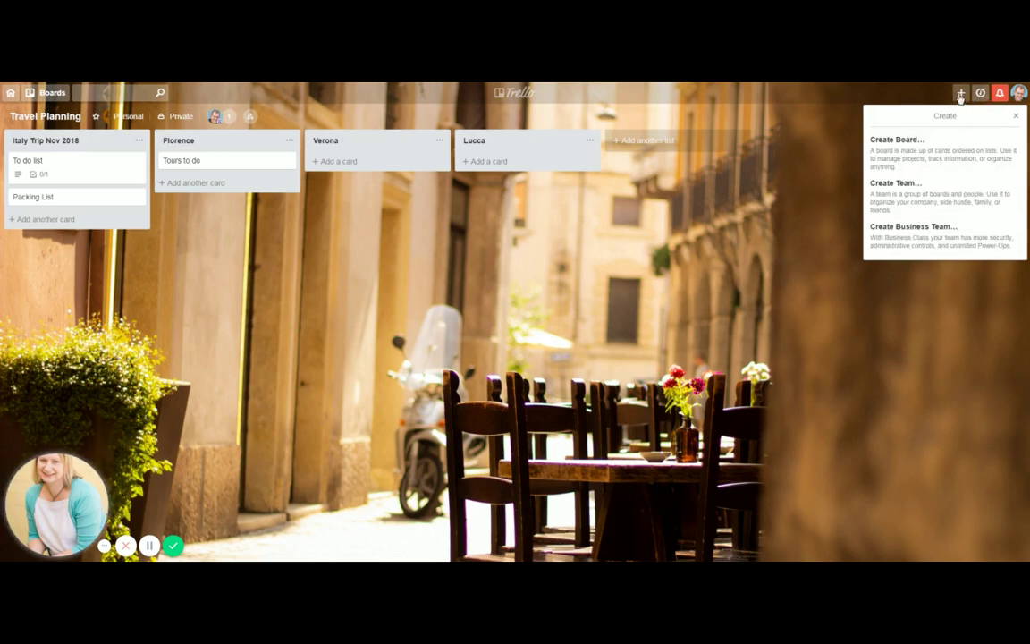
{"action": "left_click", "coordinate": [961, 93]}
{"action": "left_click", "coordinate": [999, 116]}
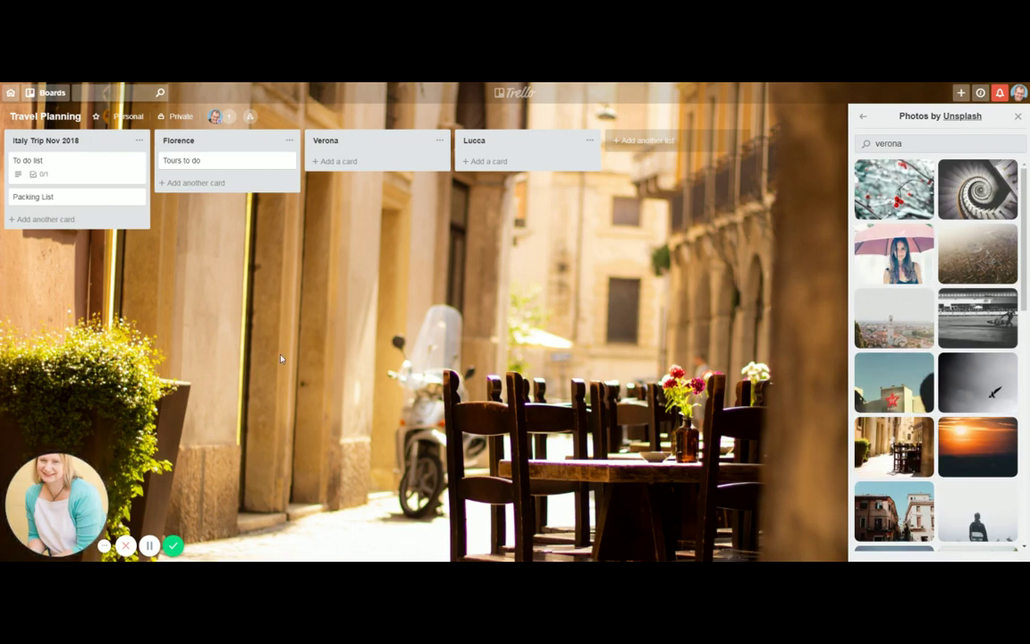
{"action": "left_click", "coordinate": [1017, 116]}
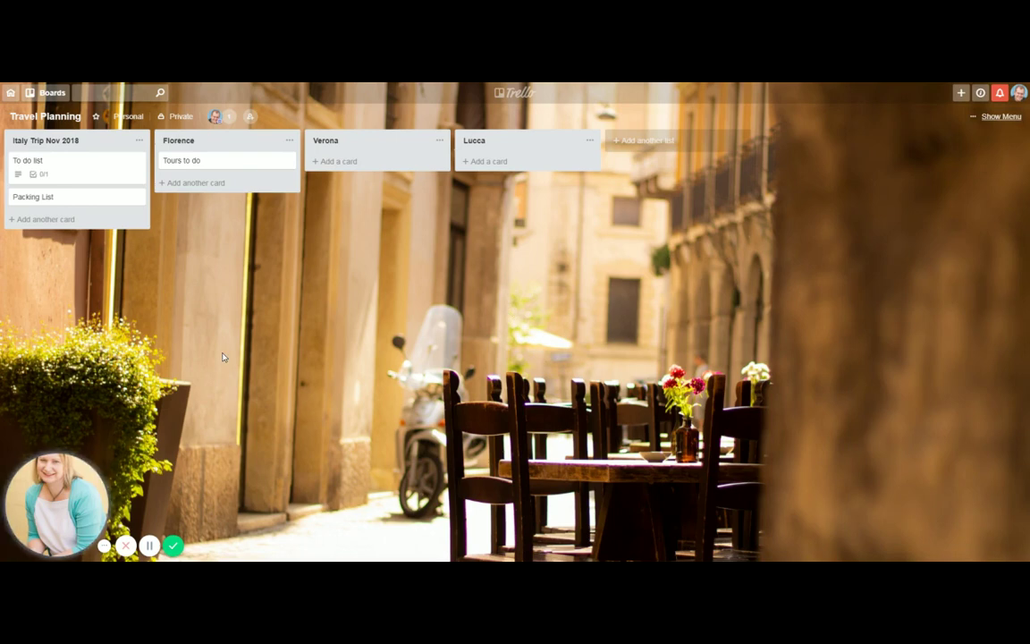